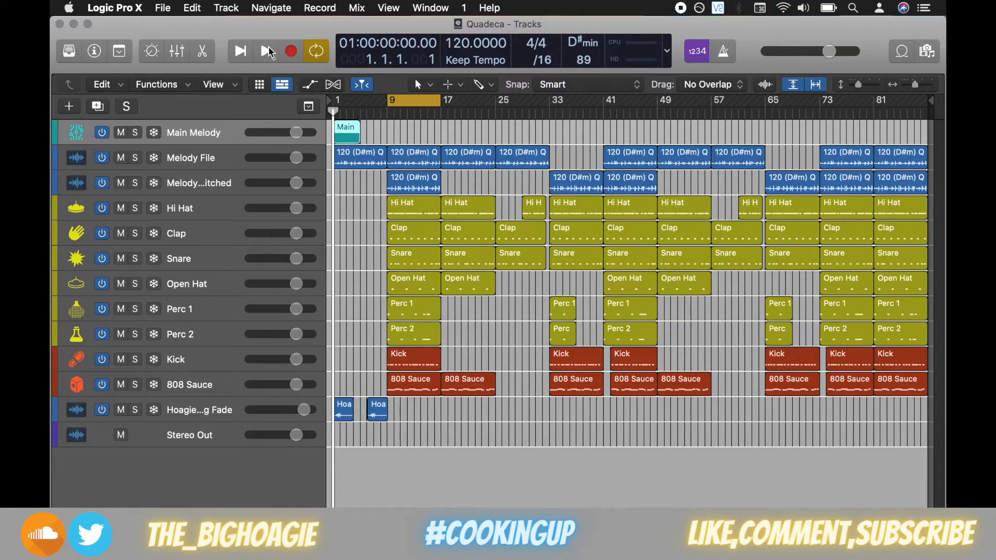
- Play the beat up to the drop, stop it, and restart playback from bar 9
left_click(266, 50)
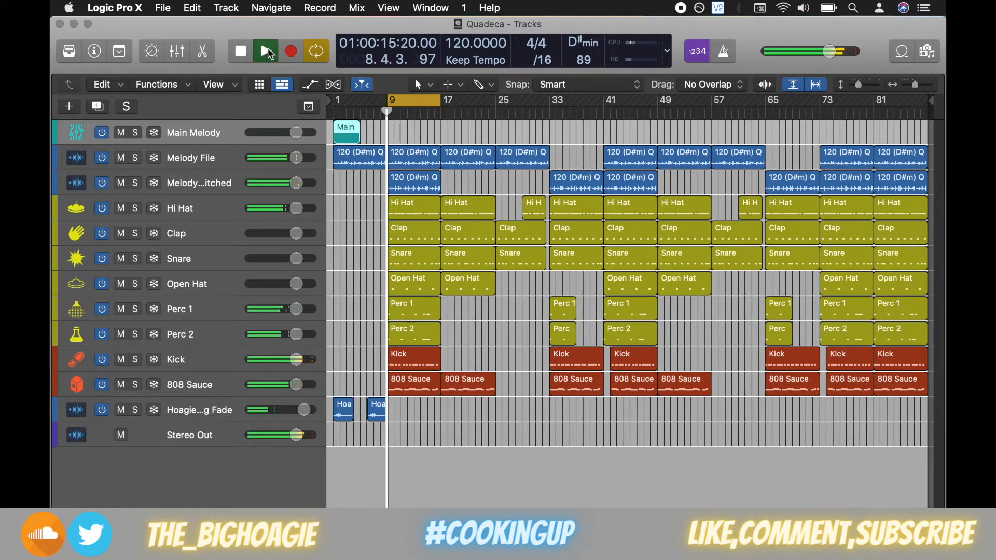
left_click(248, 54)
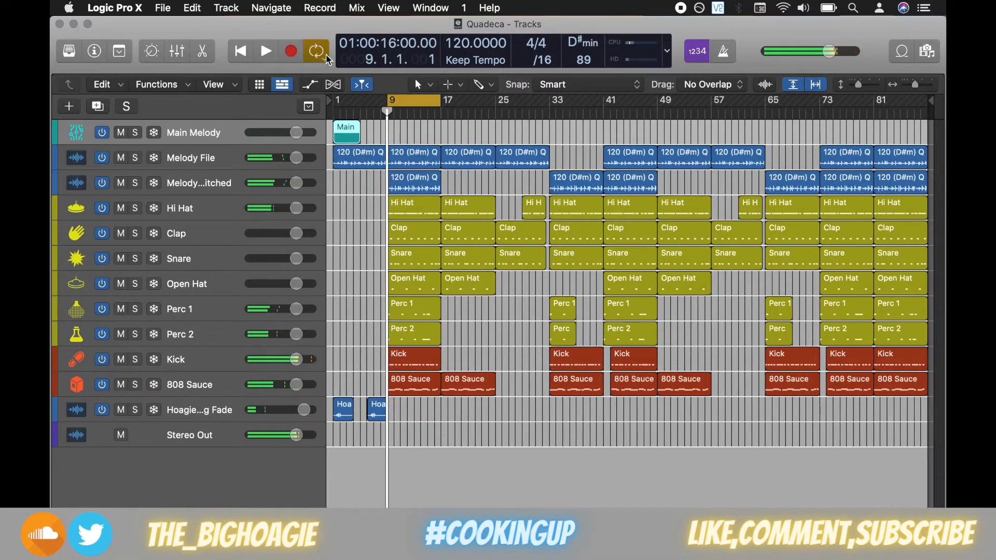
left_click(316, 51)
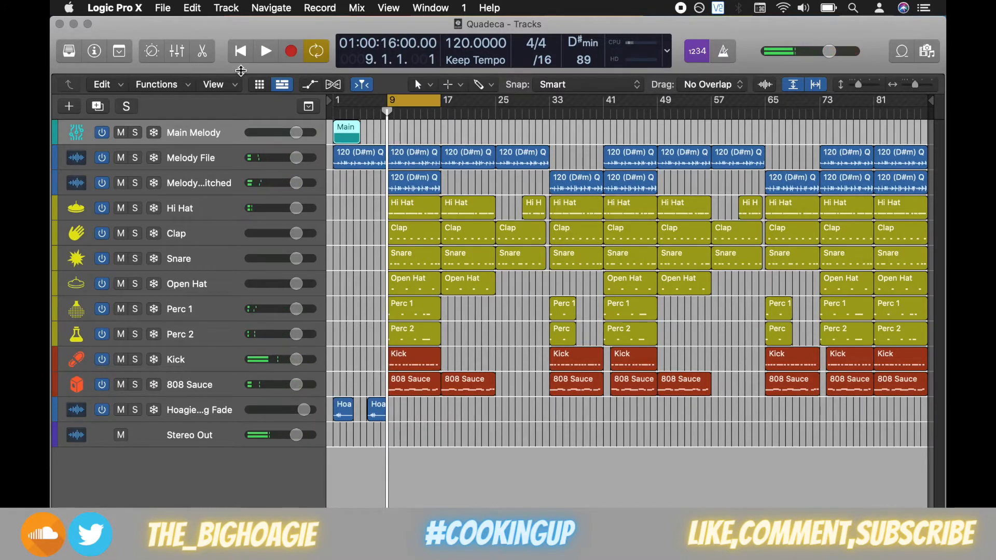
left_click(265, 51)
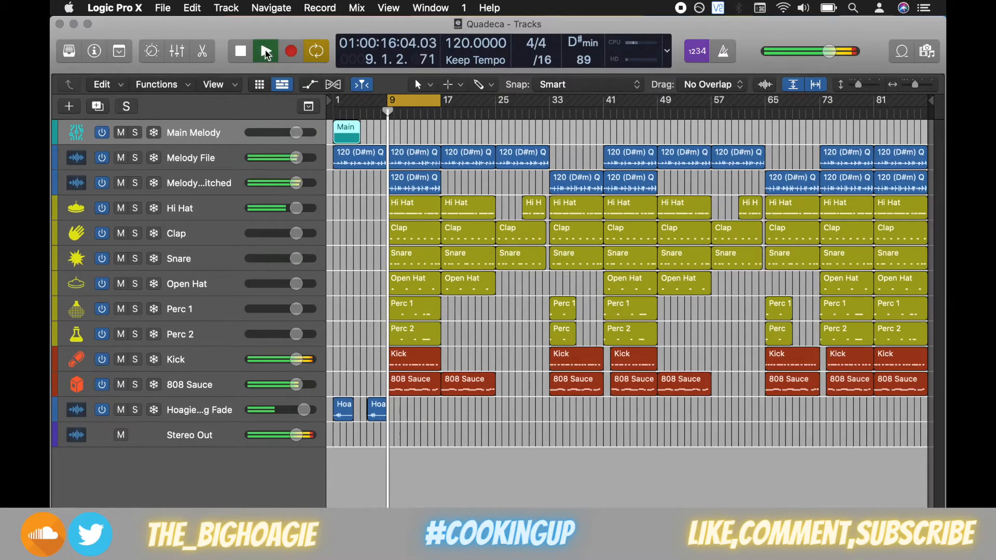
- Show the mixer during playback, bring the bus channels up to Bus 25 into view, and stop playback
key("x")
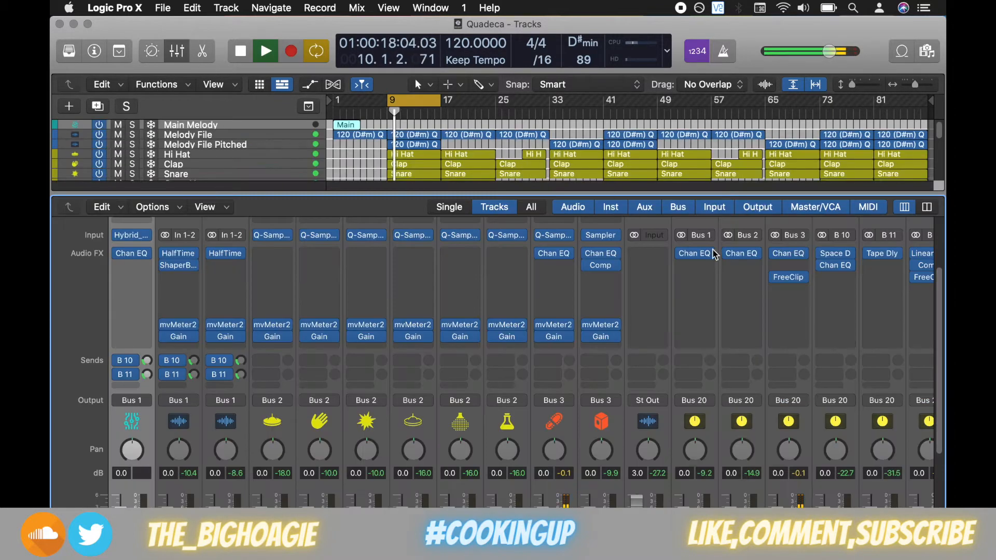
scroll(562, 293, "right", 10)
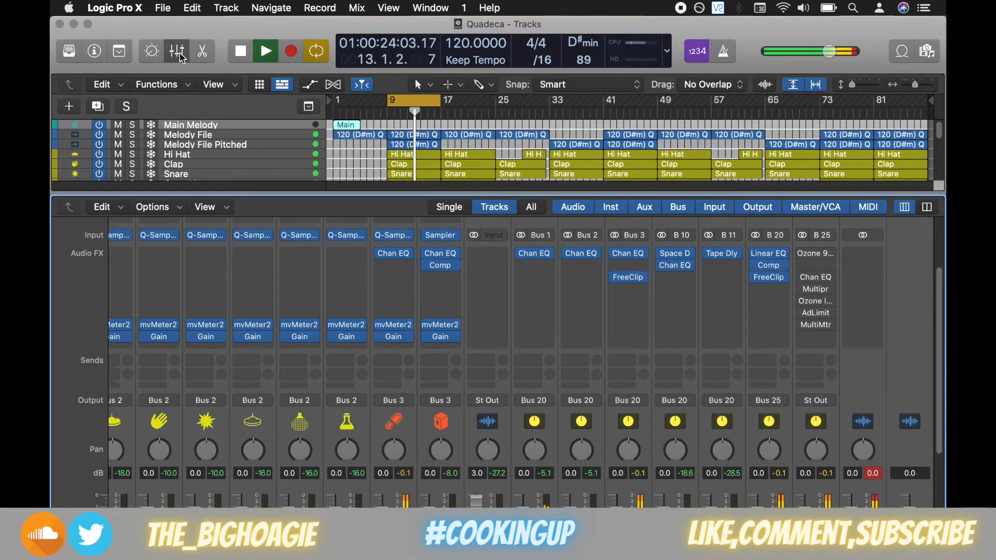
left_click(240, 51)
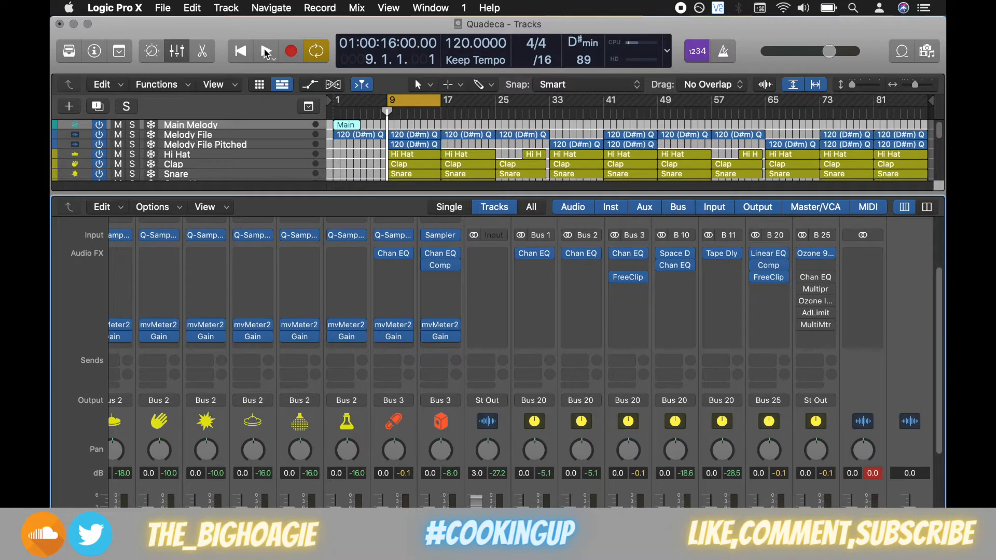
- Play the bar 9 section to hear the Ozone 9 insert on the Bus 25 channel, and stop
left_click(266, 52)
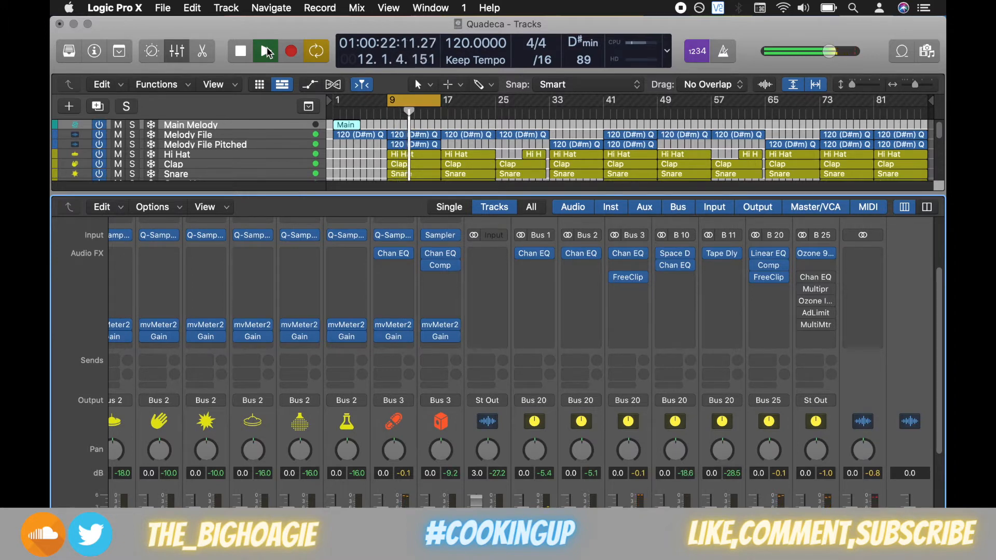
left_click(240, 52)
- On the Bus 25 channel, bypass Ozone 9 and enable the Channel EQ, Multipressor, Ozone Imager, Adaptive Limiter and MultiMeter
left_click(803, 253)
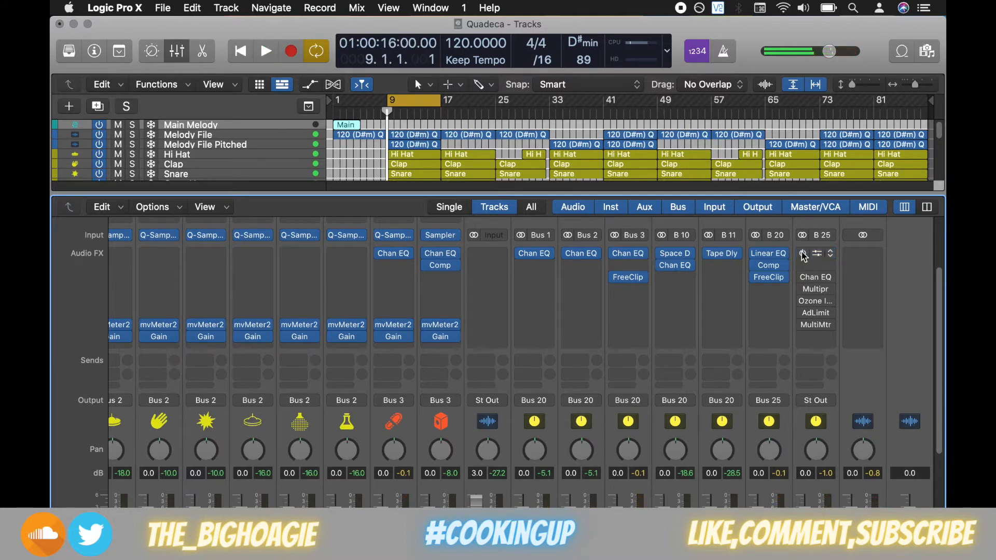
left_click(803, 289)
left_click(802, 301)
left_click(803, 313)
left_click(803, 325)
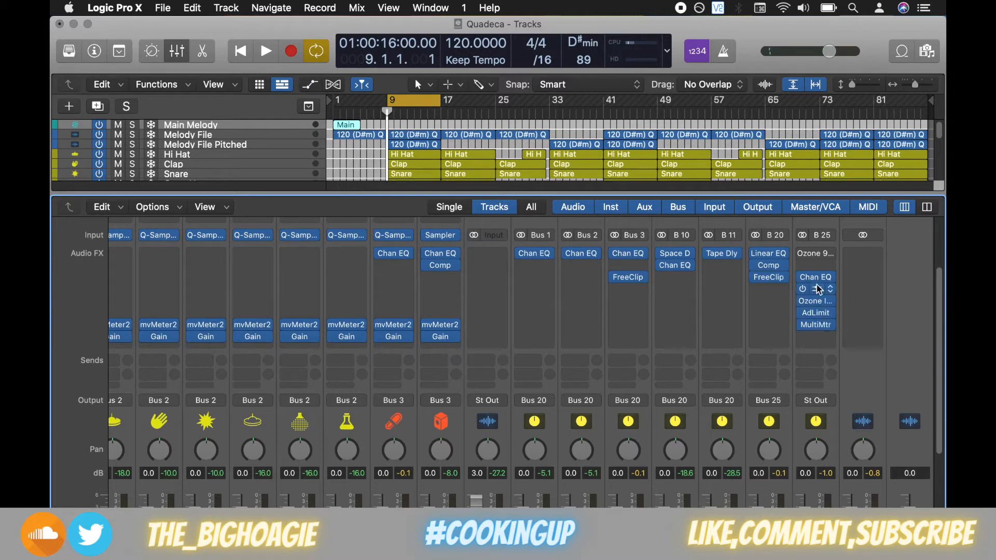
- Play the bar 9 section through the alternative mastering chain on Bus 25, and stop
left_click(265, 52)
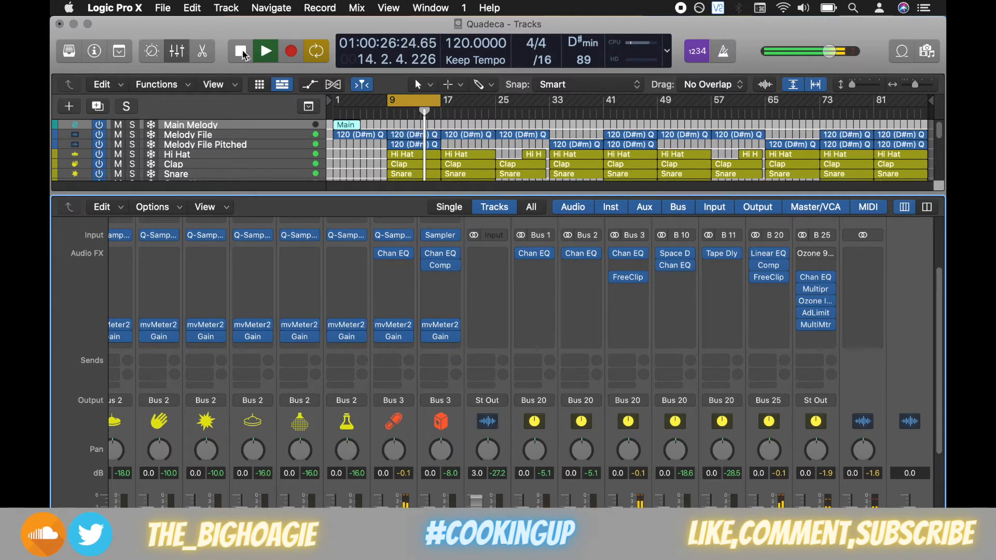
left_click(241, 51)
left_click(241, 52)
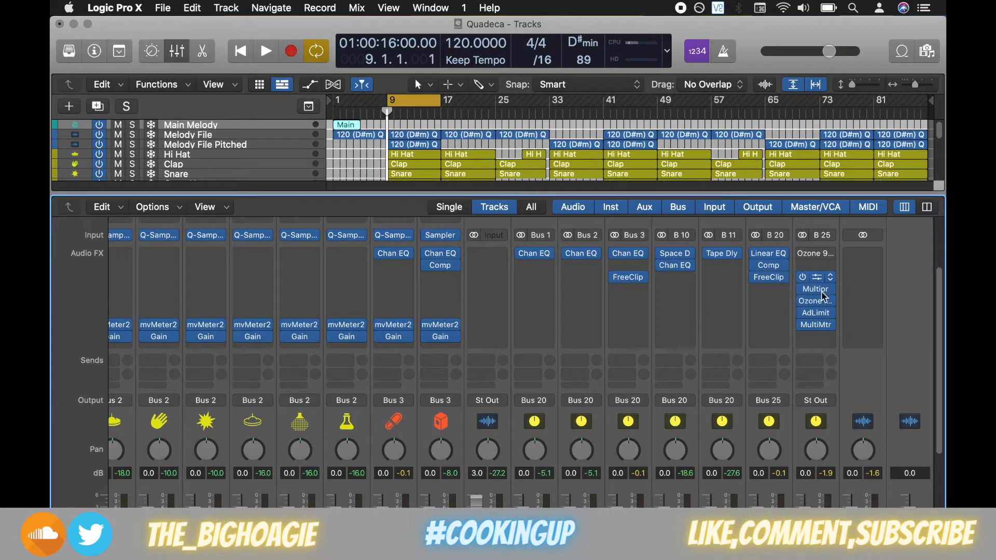
- Review the band settings of the Channel EQ on the Bus 25 channel and close its window
mouse_move(800, 330)
mouse_move(802, 258)
left_click(818, 280)
left_click_drag(614, 89, 577, 55)
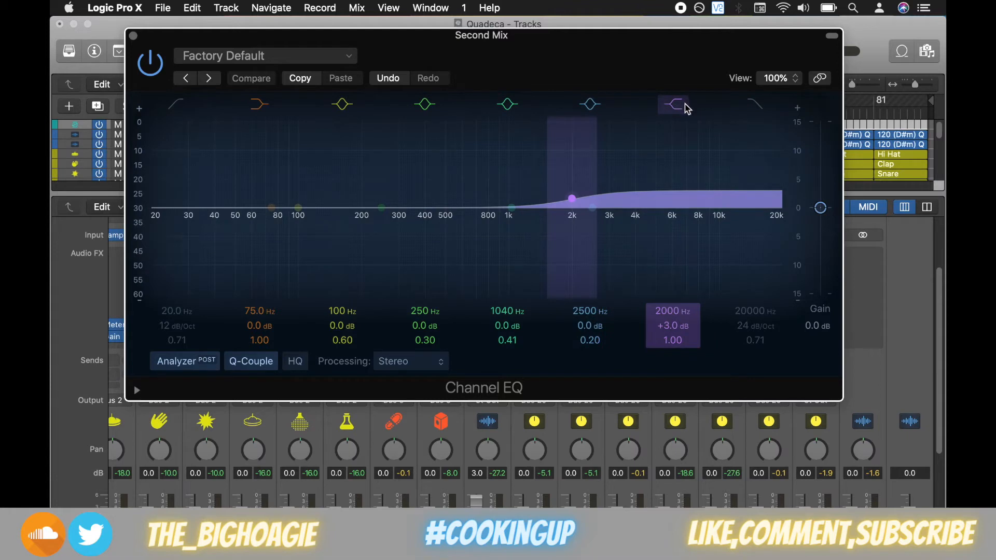
left_click(133, 36)
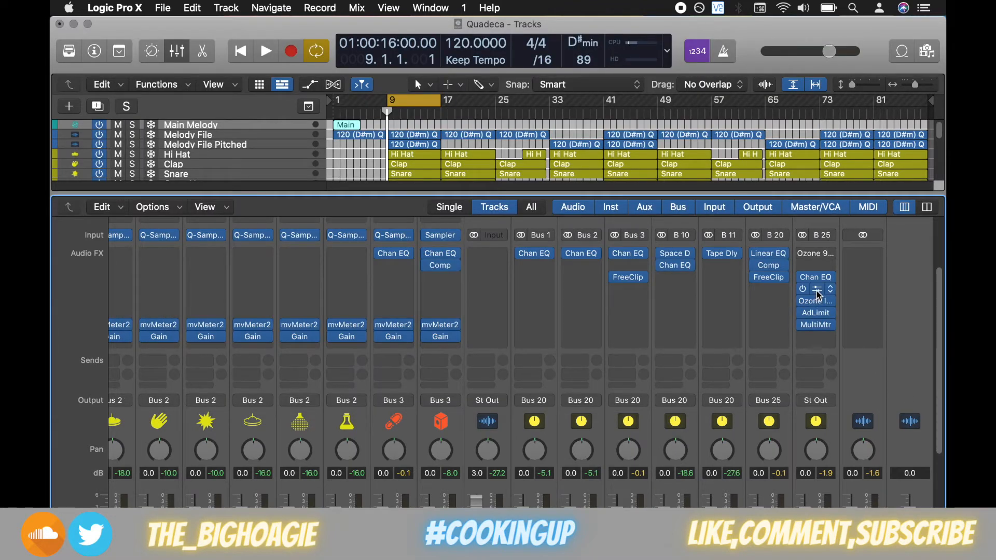
- Find the Channel EQ among the EQ plug-ins available for its Bus 25 insert, leaving the selection as it is
left_click(829, 278)
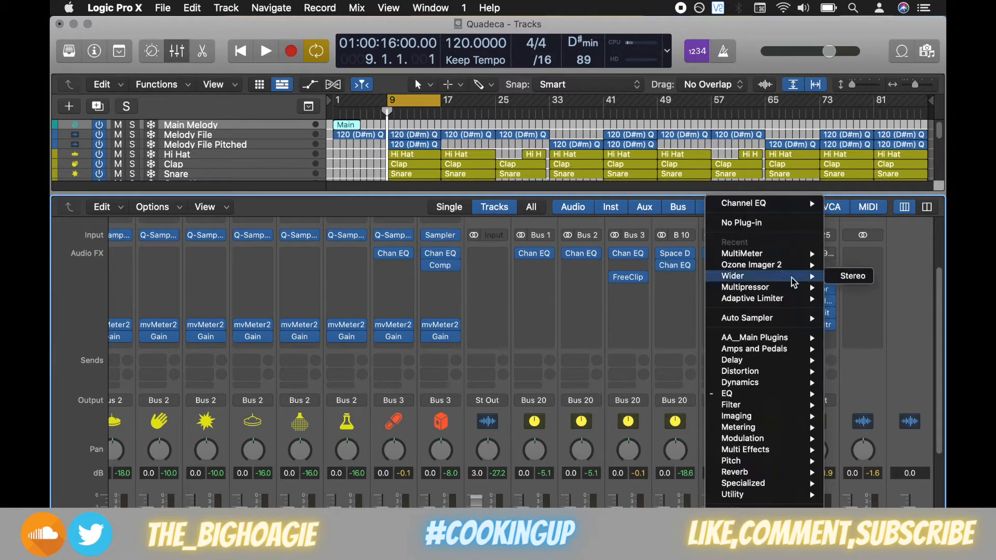
mouse_move(763, 394)
mouse_move(658, 395)
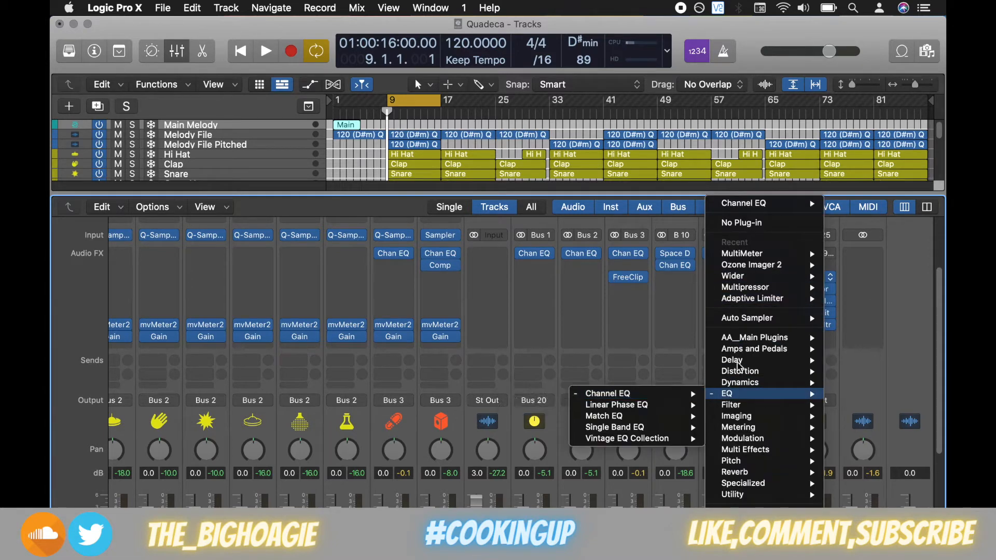
left_click(903, 362)
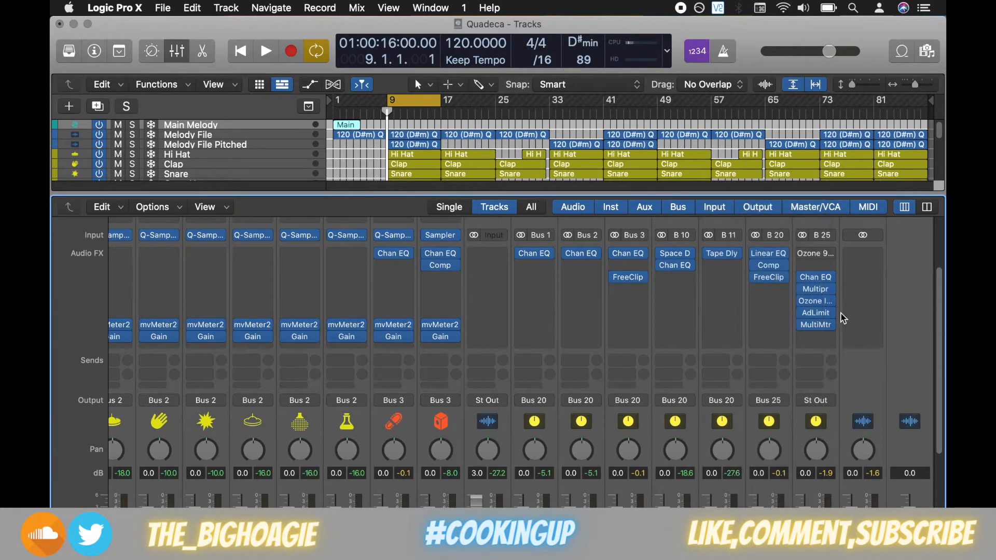
- Choose the stereo Multipressor from the Dynamics plug-ins for the insert below the Channel EQ on Bus 25
left_click(830, 289)
mouse_move(749, 384)
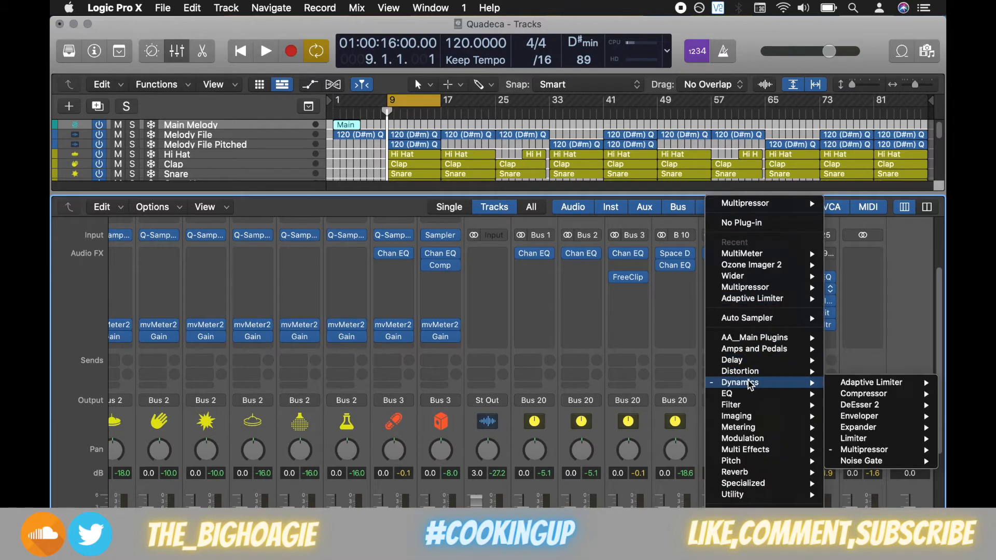
mouse_move(882, 452)
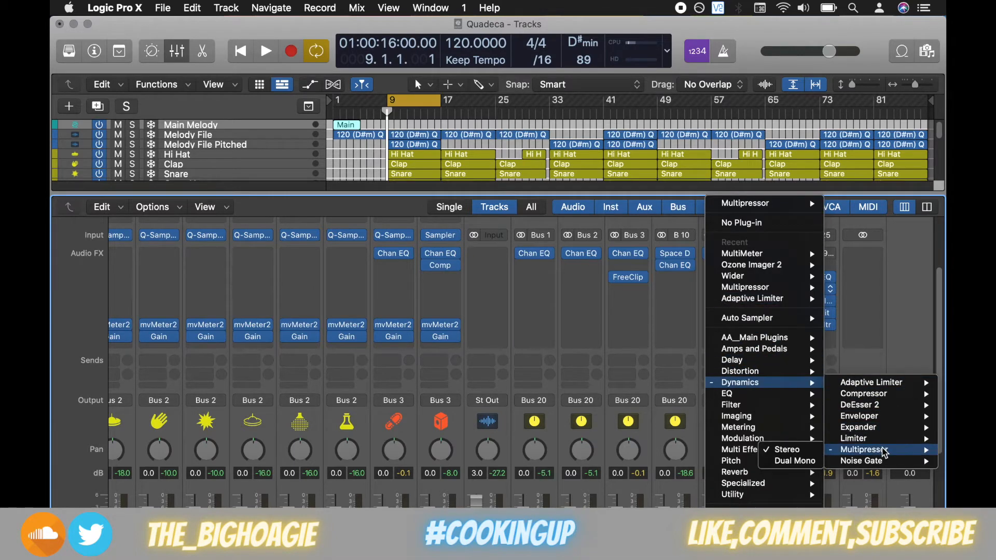
left_click(789, 449)
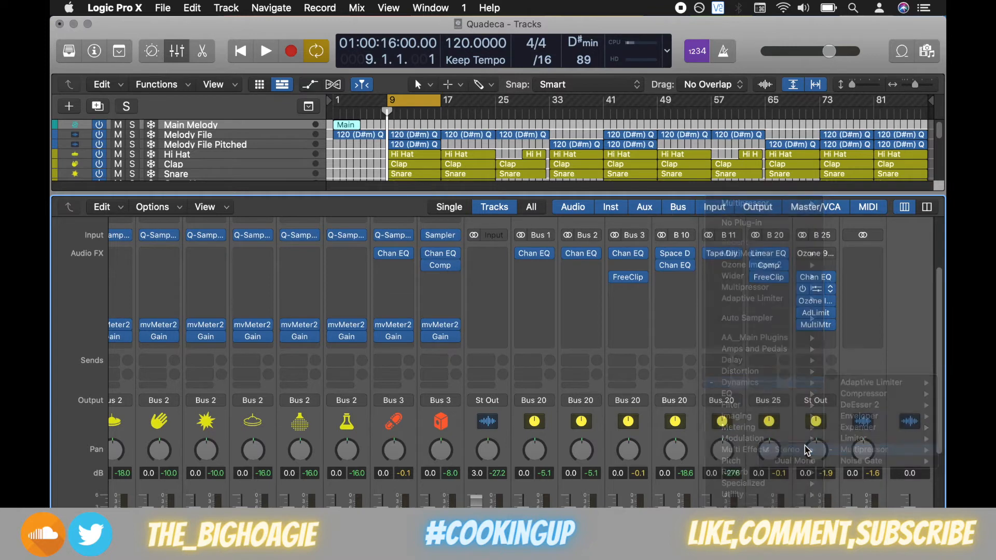
- Load the Final Hip Hop Compressor preset in the Multipressor, set Autogain to Off, and close the plug-in window
left_click(817, 290)
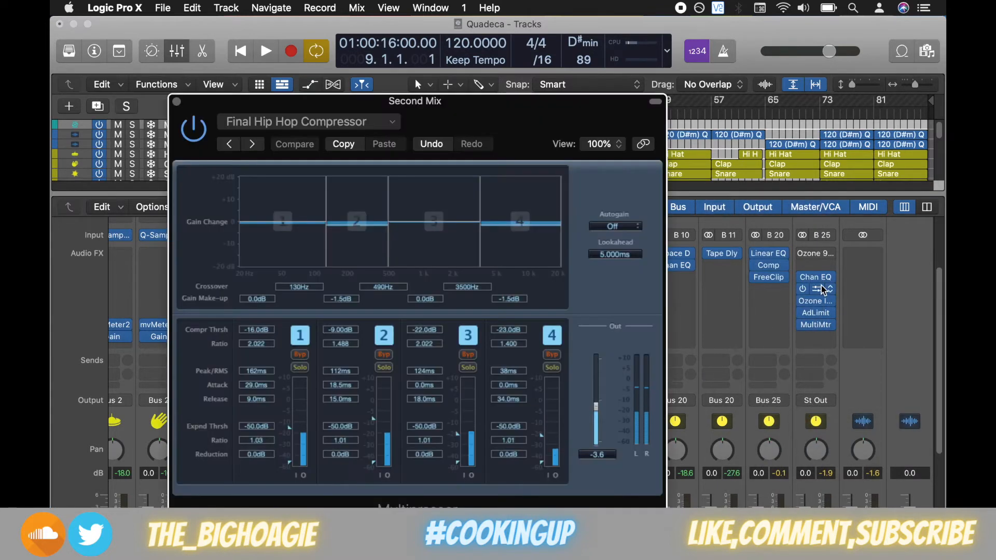
left_click(384, 122)
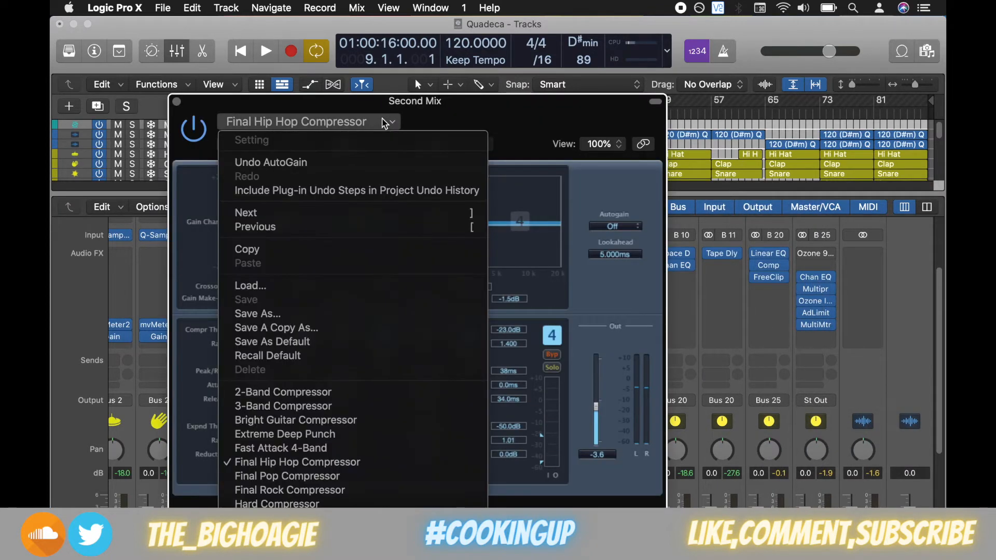
scroll(379, 335, "down", 3)
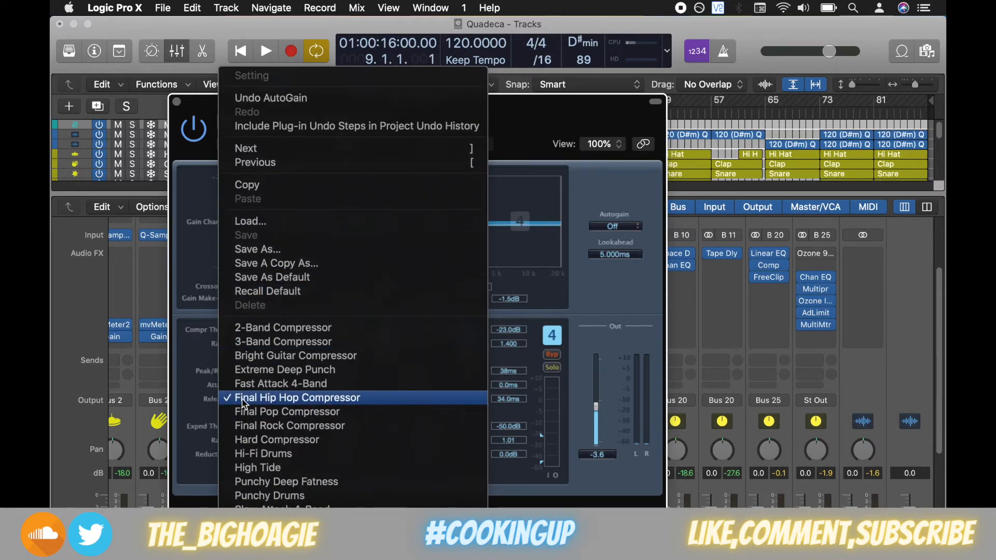
left_click(270, 403)
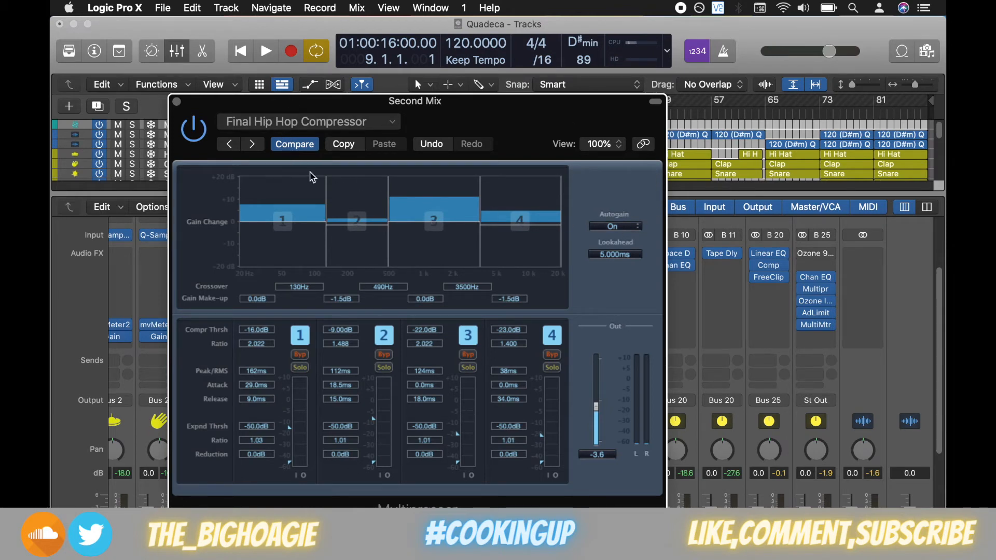
left_click(622, 228)
left_click(615, 229)
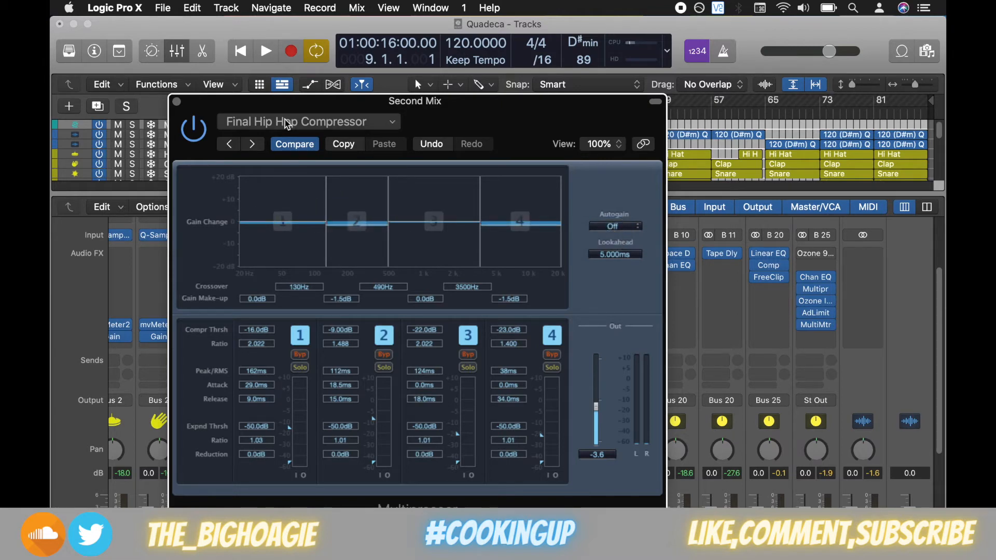
left_click(177, 101)
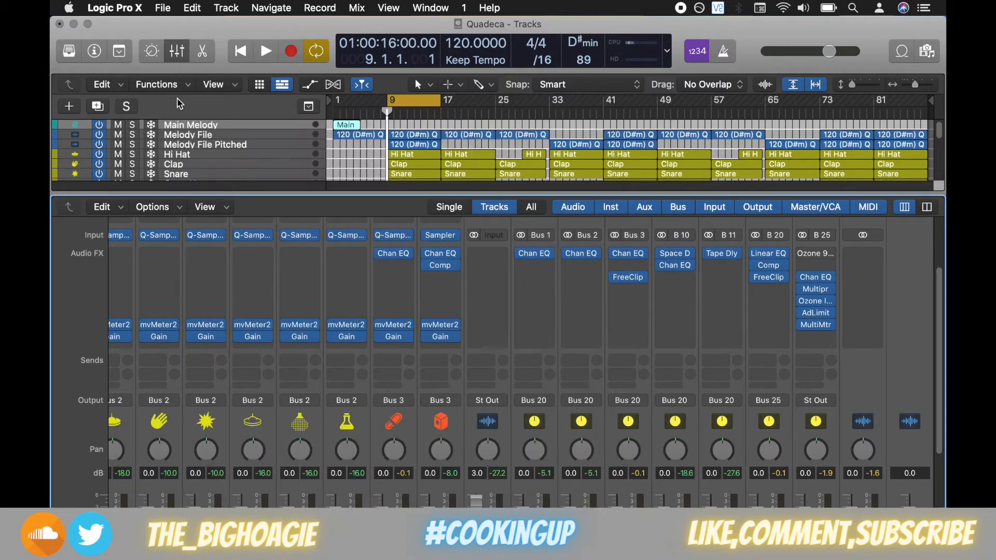
- Choose iZotope's Ozone Imager 2 for the insert below the Multipressor on the Bus 25 channel
mouse_move(816, 307)
left_click(830, 301)
mouse_move(806, 431)
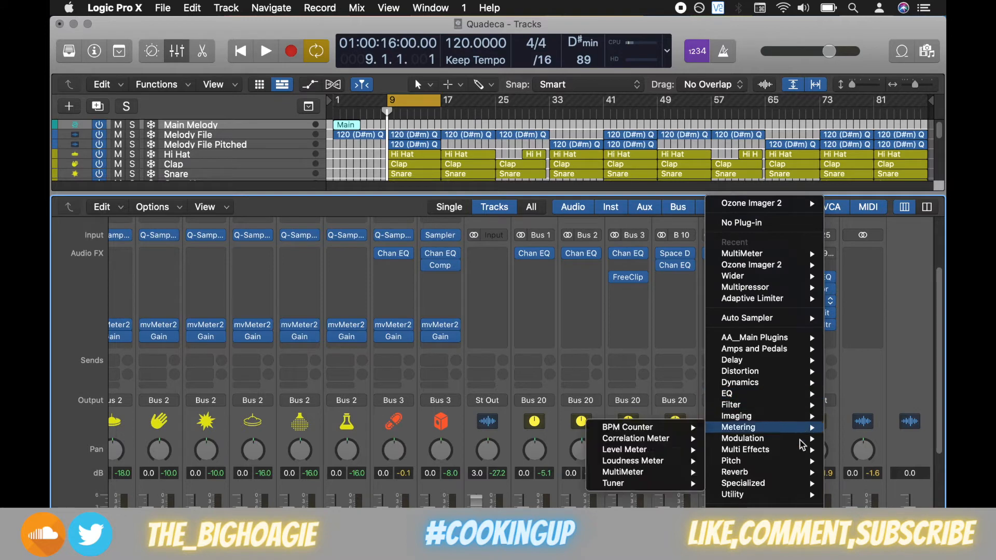
mouse_move(758, 506)
mouse_move(611, 460)
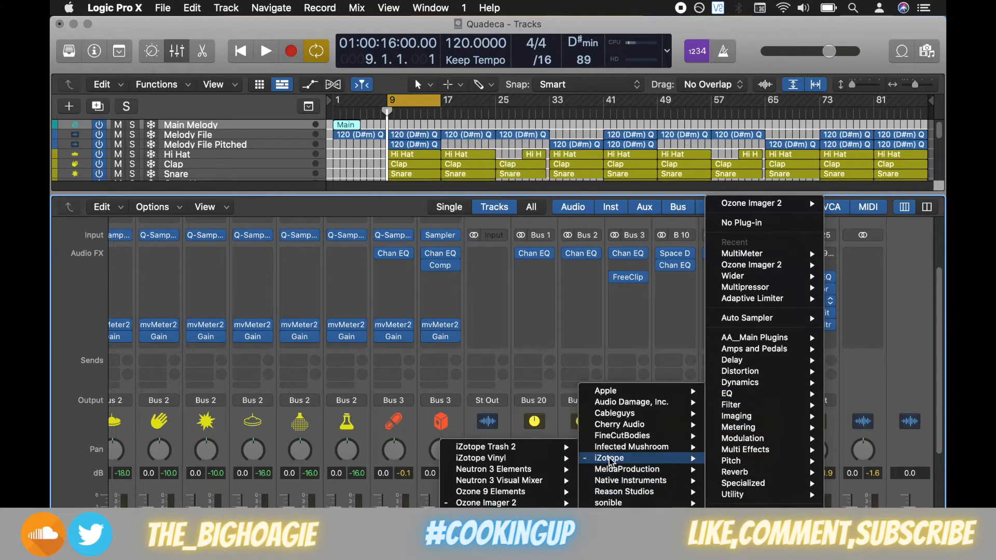
mouse_move(486, 503)
left_click(415, 503)
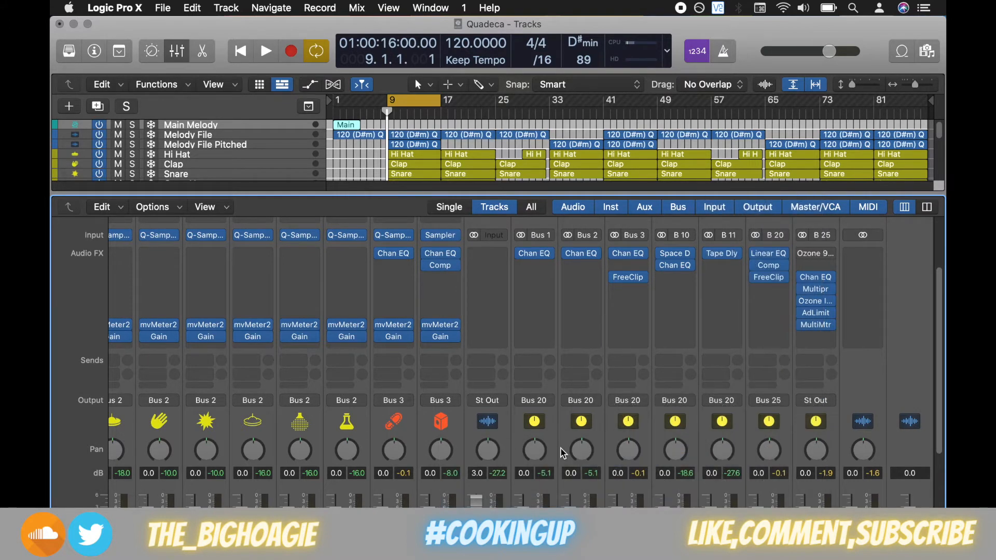
- Review the Width and Stereoize settings in Ozone Imager 2 on Bus 25 and close its window
left_click(818, 306)
left_click_drag(610, 157, 503, 76)
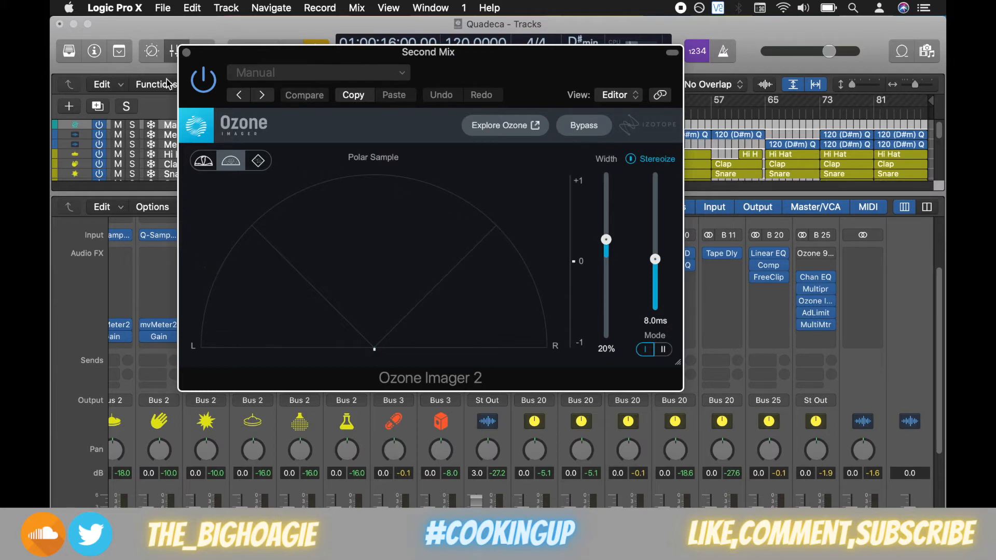
left_click(186, 53)
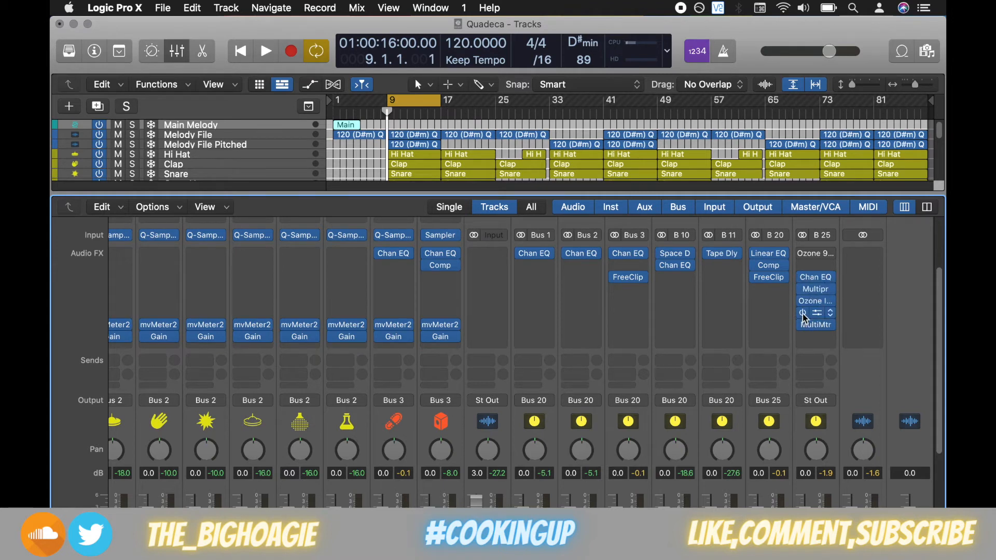
- Choose the Adaptive Limiter for the insert below Ozone Imager 2 on Bus 25 and set its Gain to 7.0 dB
left_click(829, 314)
mouse_move(764, 386)
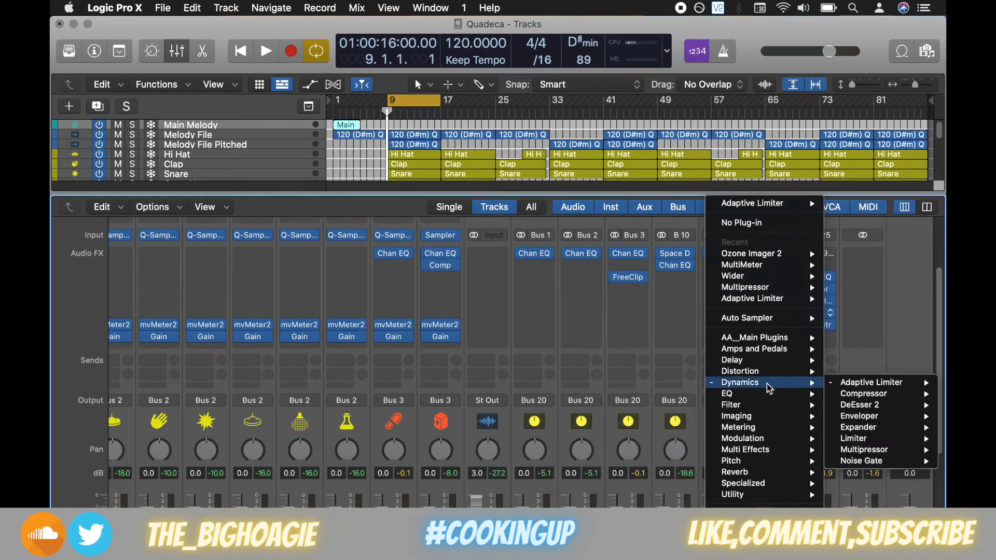
left_click(788, 382)
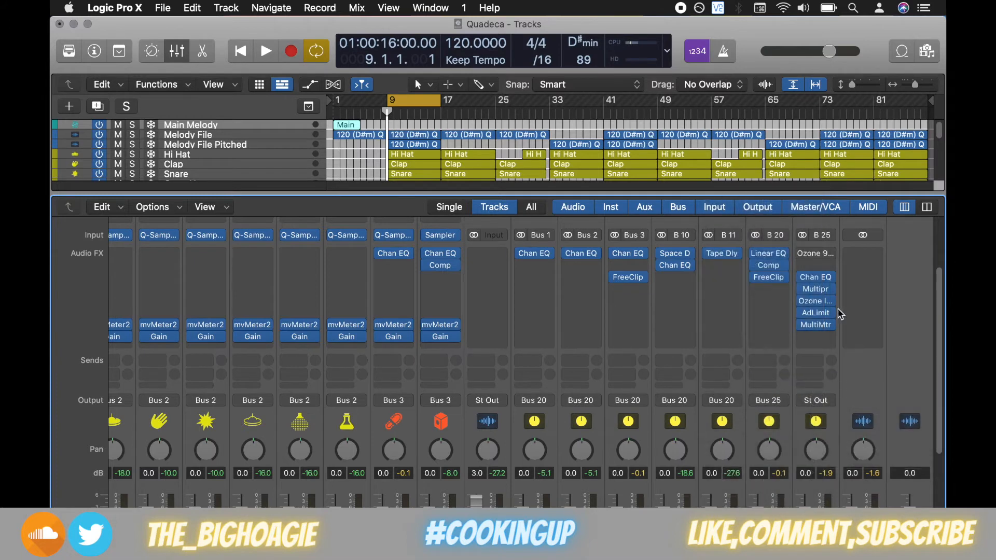
left_click_drag(648, 206, 524, 123)
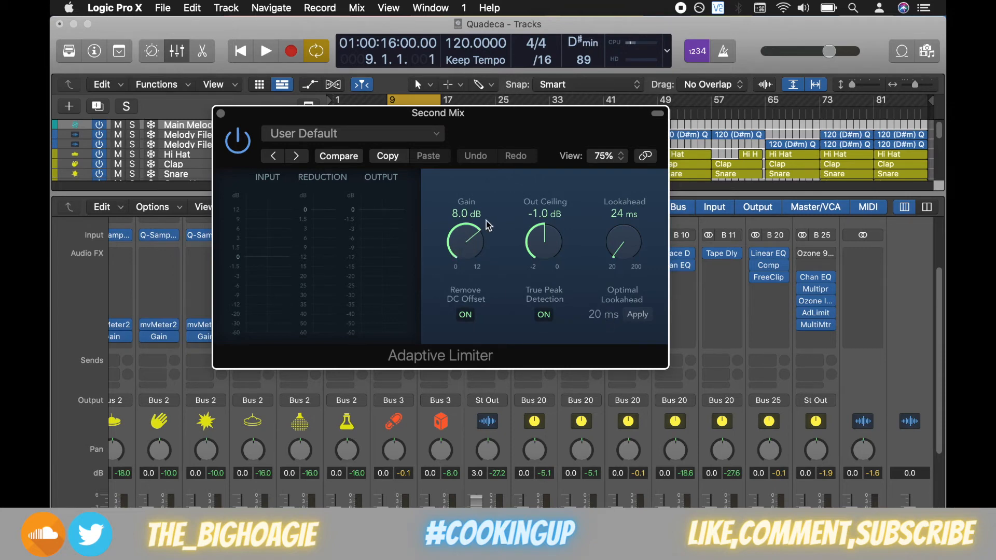
left_click_drag(474, 236, 462, 254)
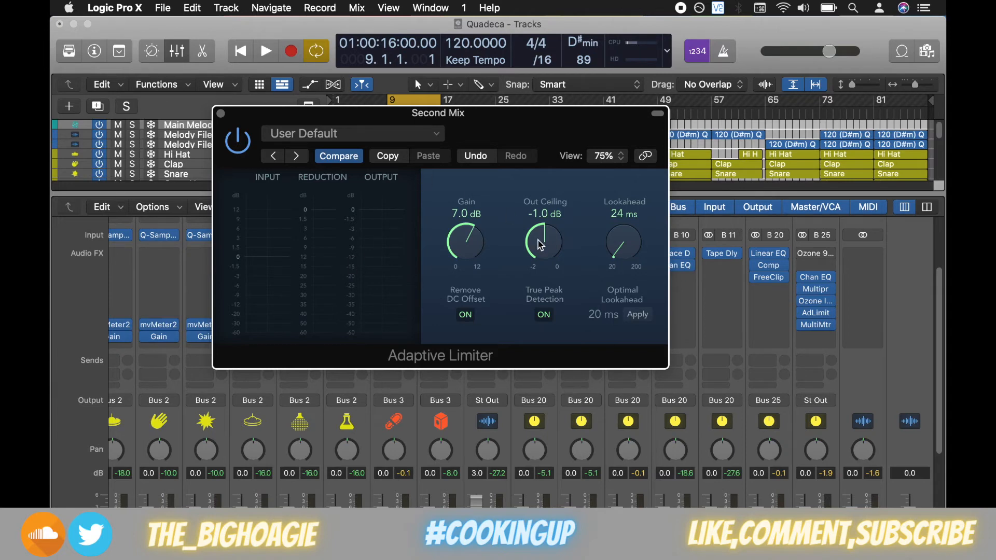
- Close the Adaptive Limiter window and review the MultiMeter's Analyzer and level meters on the Bus 25 channel
left_click(221, 114)
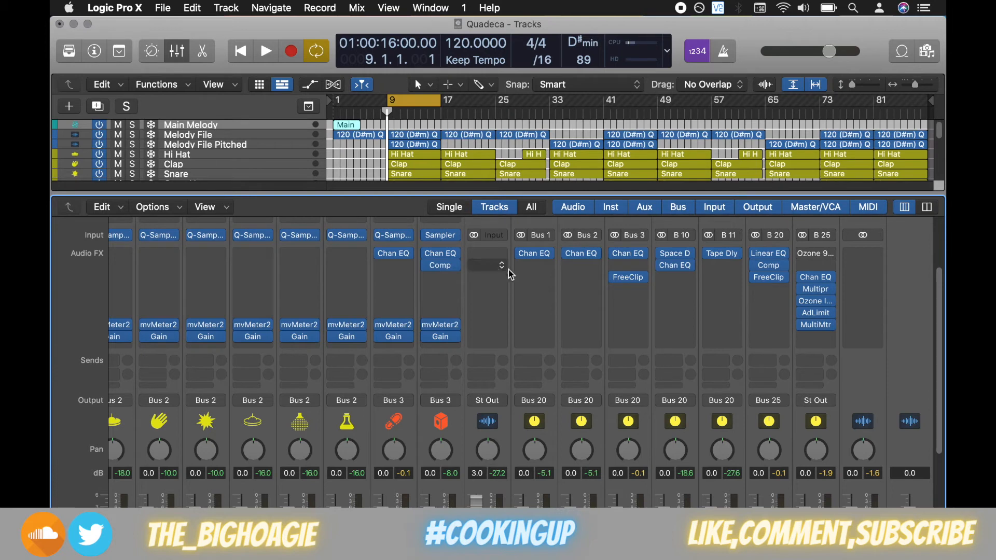
mouse_move(826, 281)
left_click(822, 326)
left_click_drag(583, 139, 532, 53)
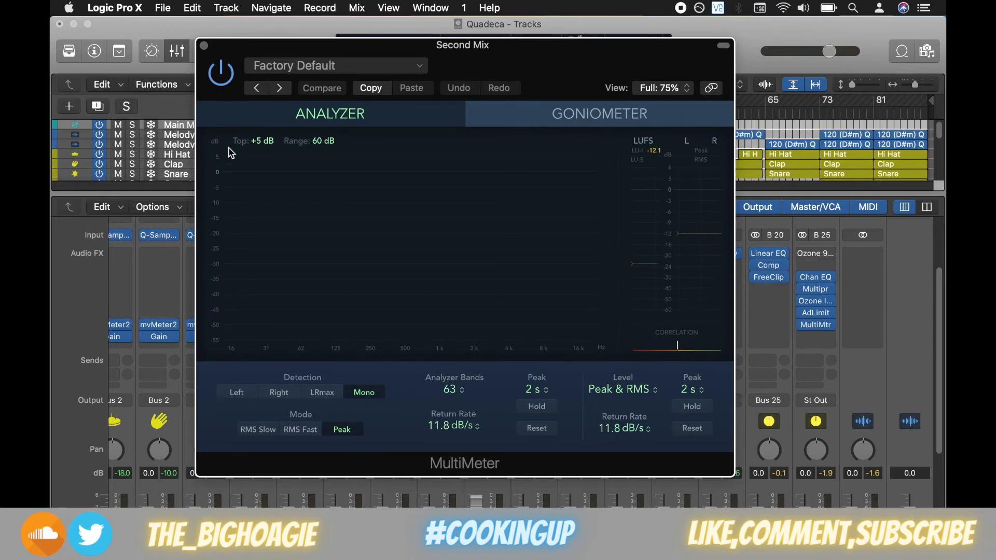
left_click(204, 45)
- Look through the metering plug-ins available for the MultiMeter insert on Bus 25, including the Loudness Meter, without replacing it
left_click(825, 336)
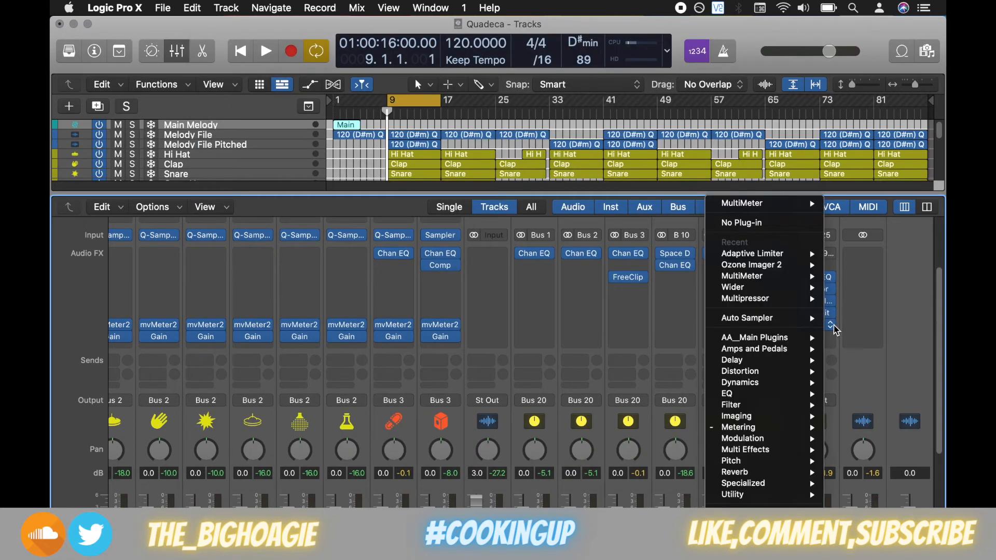
mouse_move(746, 427)
mouse_move(632, 441)
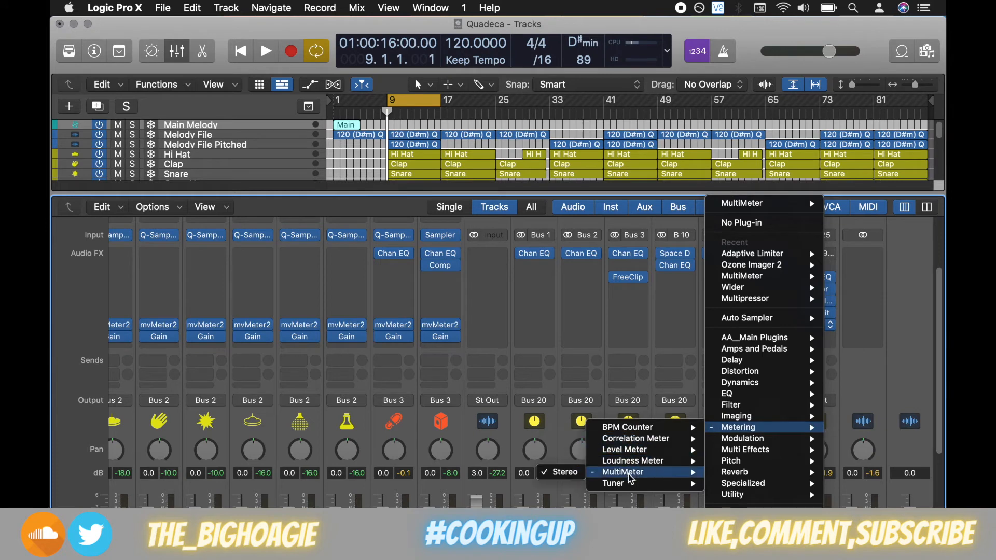
mouse_move(633, 463)
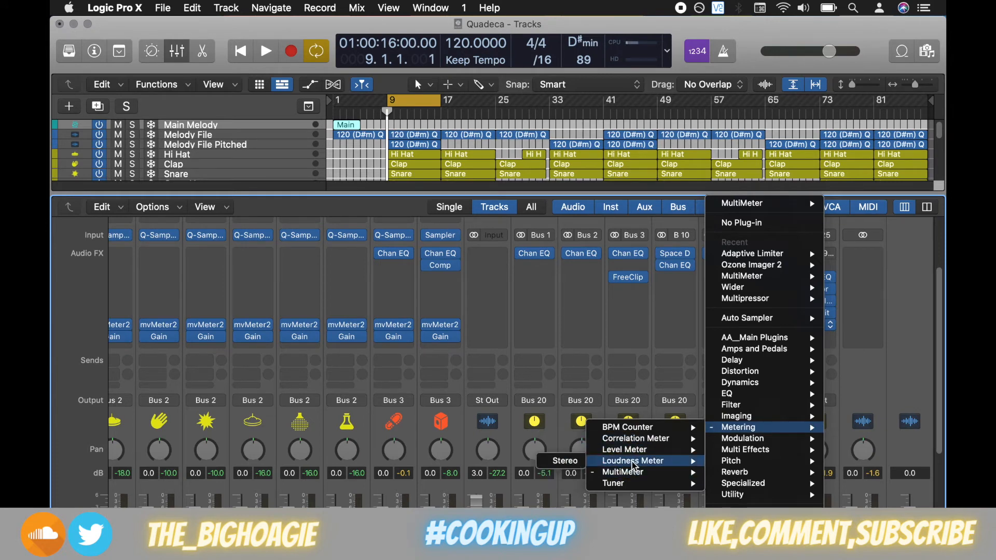
key("Escape")
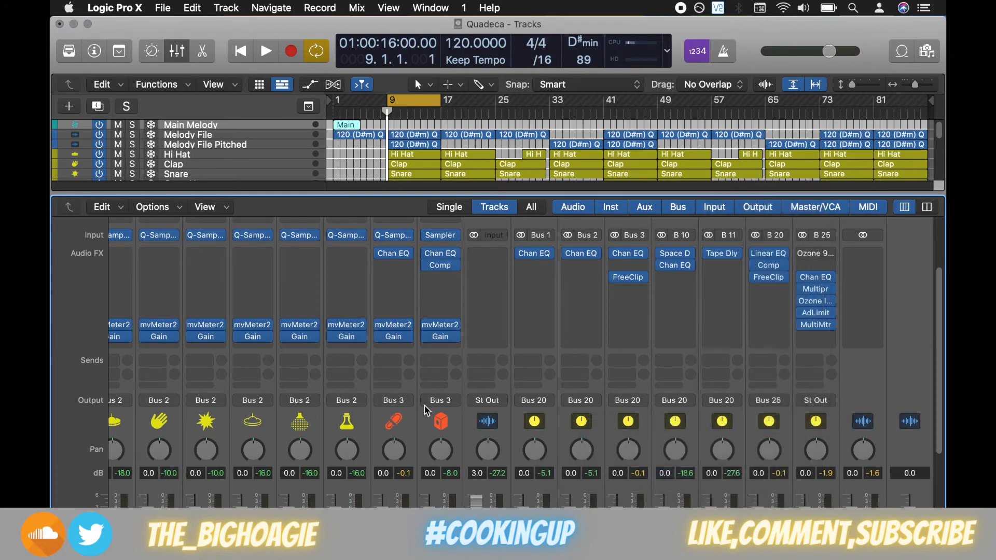
- Examine the integrated LUFS reading in the Bus 25 MultiMeter and close its window
left_click(818, 326)
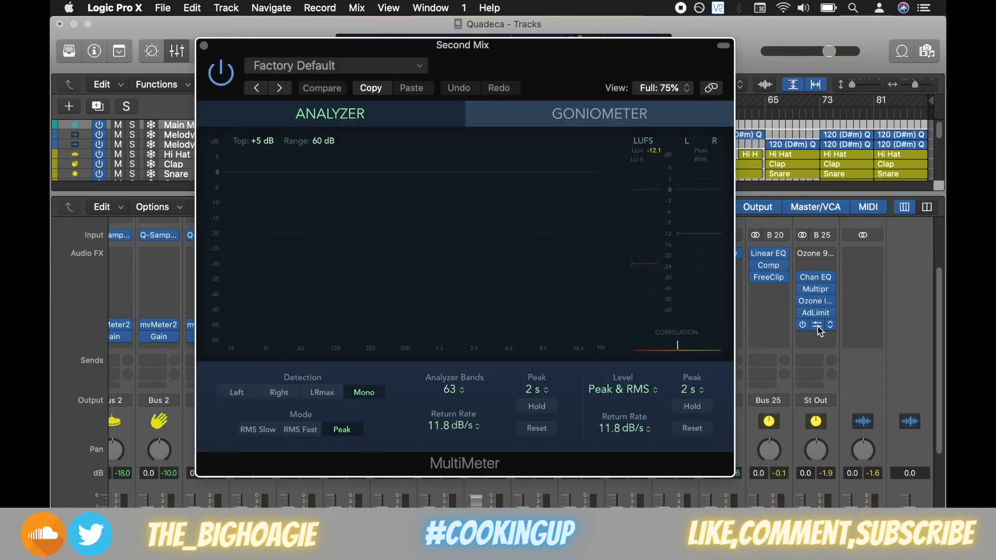
left_click_drag(525, 59, 501, 56)
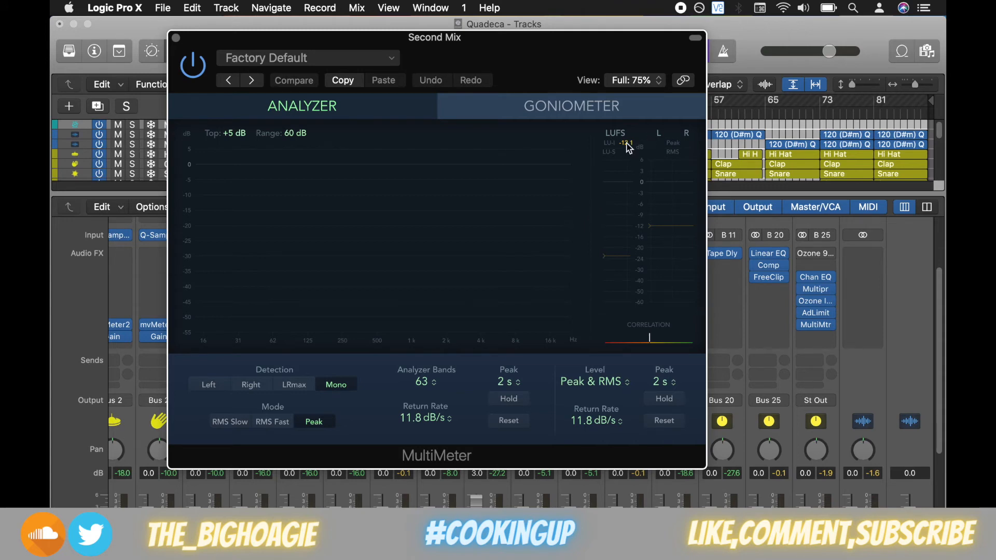
left_click(176, 38)
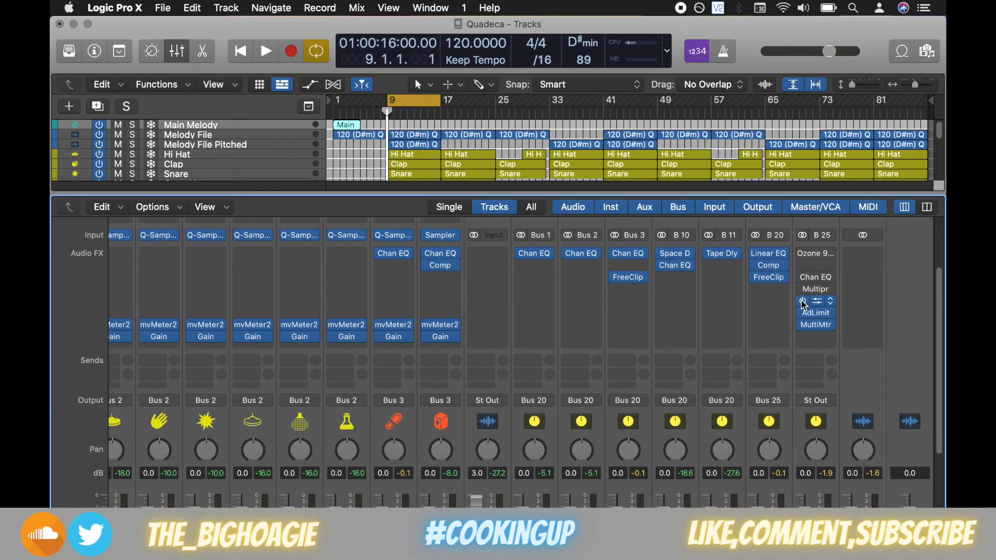
- Play the cycled section with the Bus 25 chain bypassed, re-enabling Channel EQ, Multipressor, Ozone Imager 2 and Adaptive Limiter one by one
left_click(267, 50)
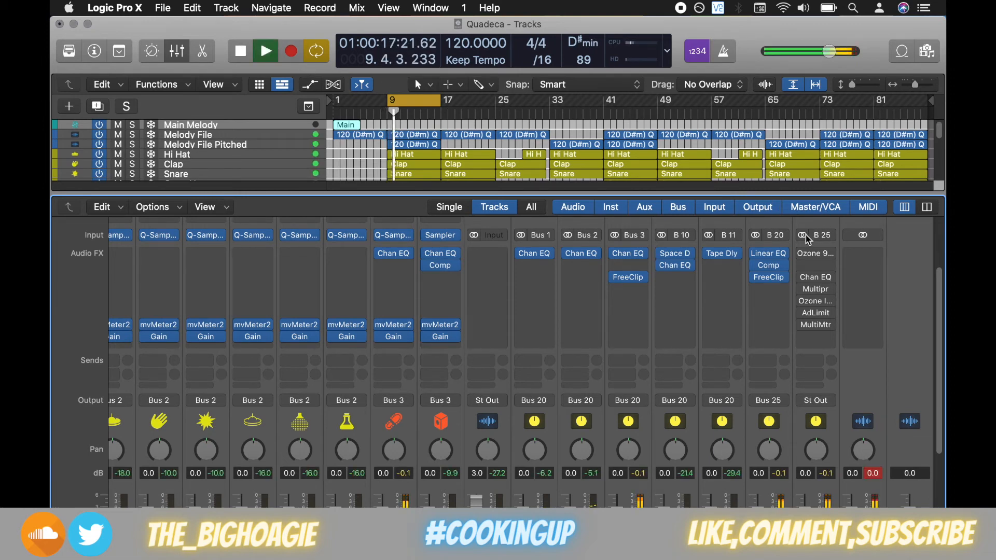
mouse_move(801, 284)
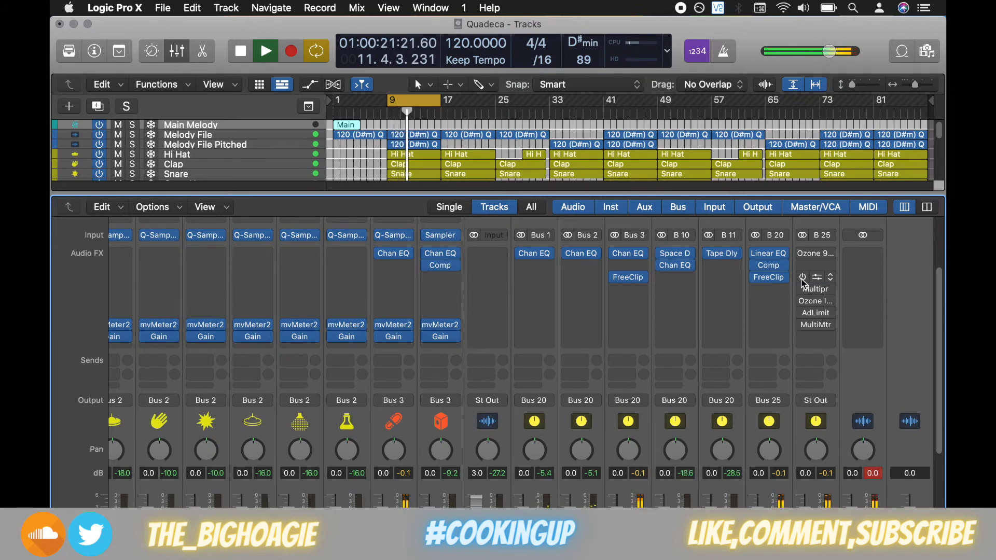
mouse_move(722, 303)
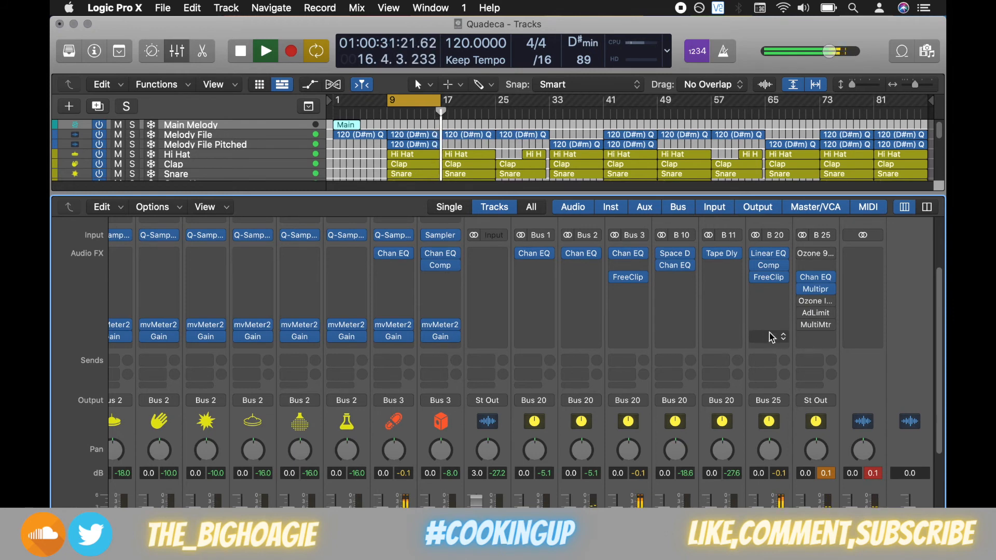
left_click(802, 302)
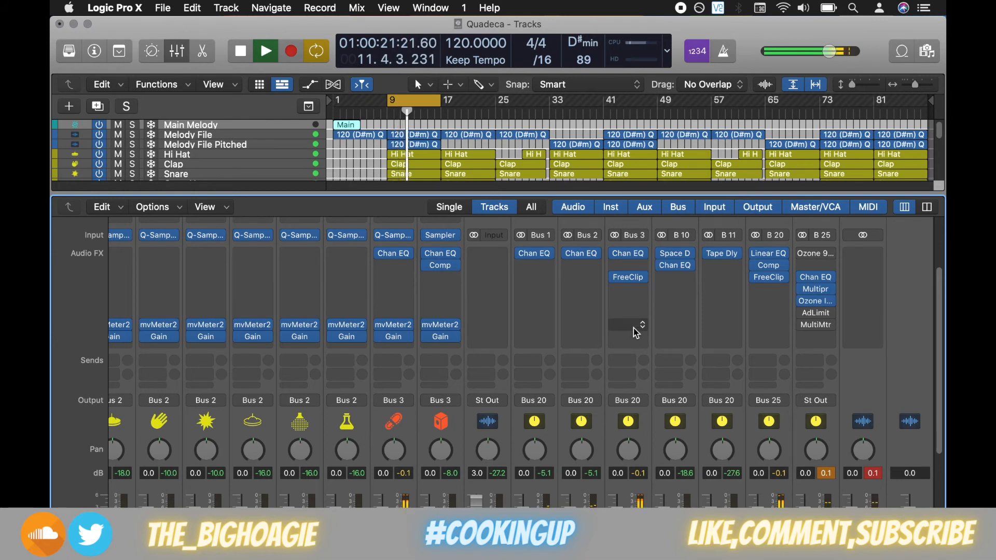
mouse_move(802, 312)
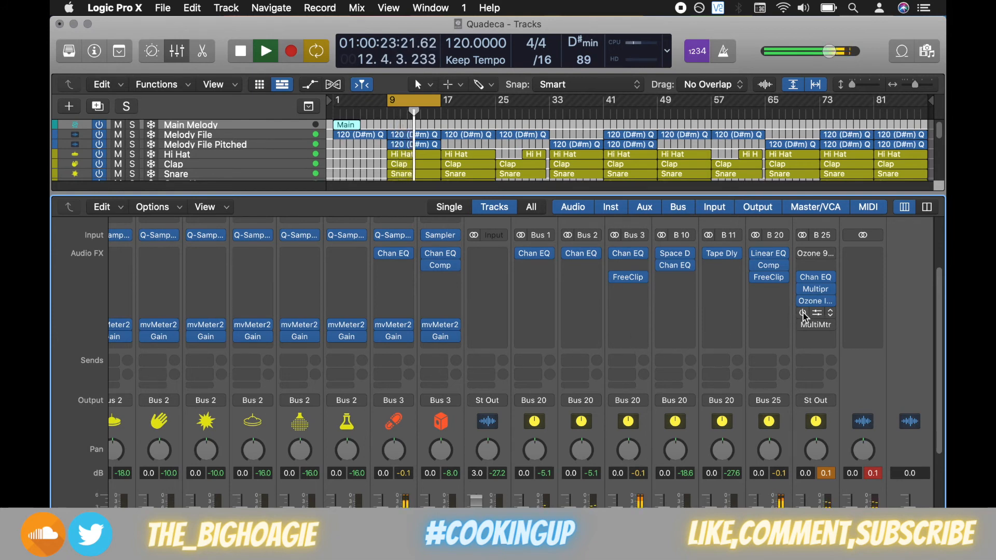
left_click(803, 313)
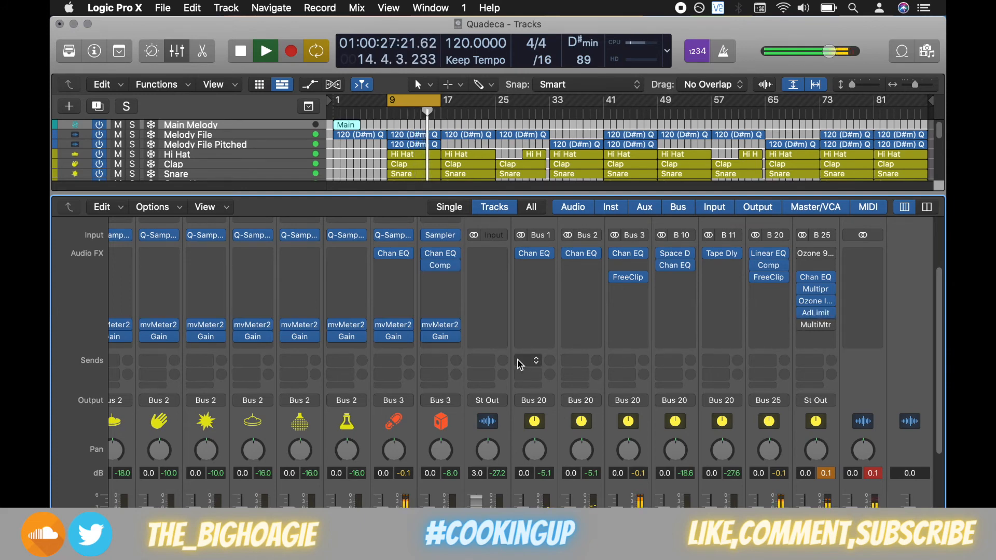
- Re-enable and open the MultiMeter on Bus 25 to monitor loudness, and raise the Adaptive Limiter's Gain to 8.0 dB
mouse_move(807, 335)
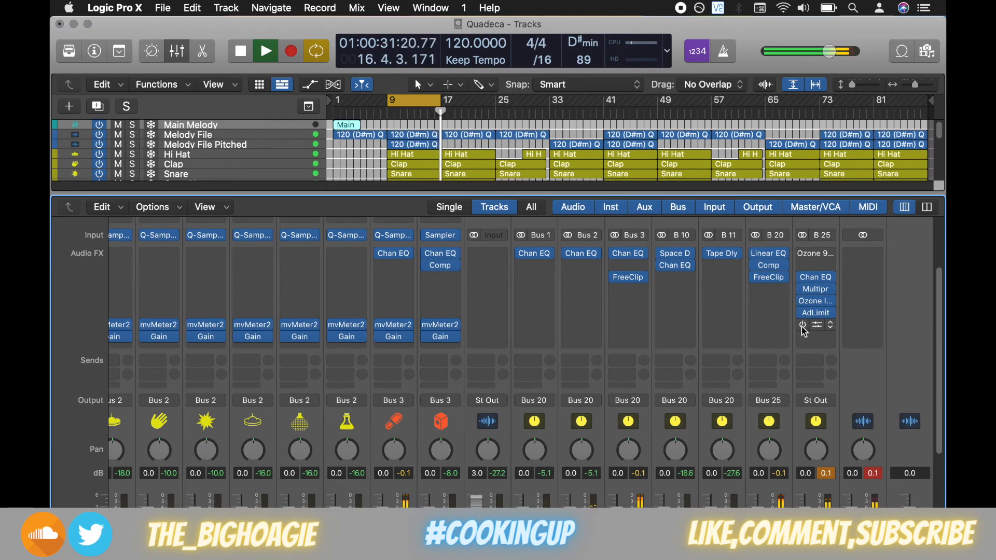
left_click(816, 325)
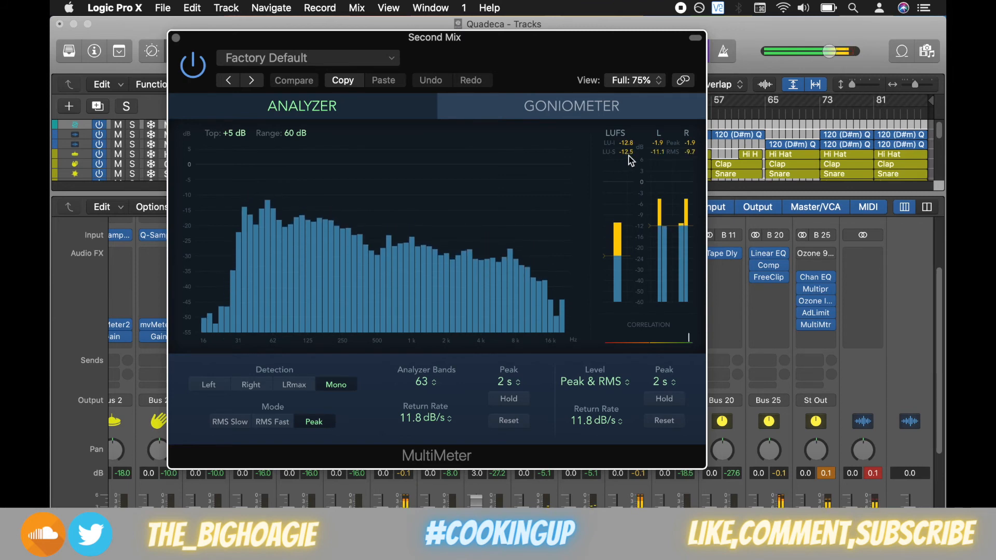
left_click(817, 315)
left_click_drag(511, 135, 687, 238)
left_click_drag(655, 345, 669, 324)
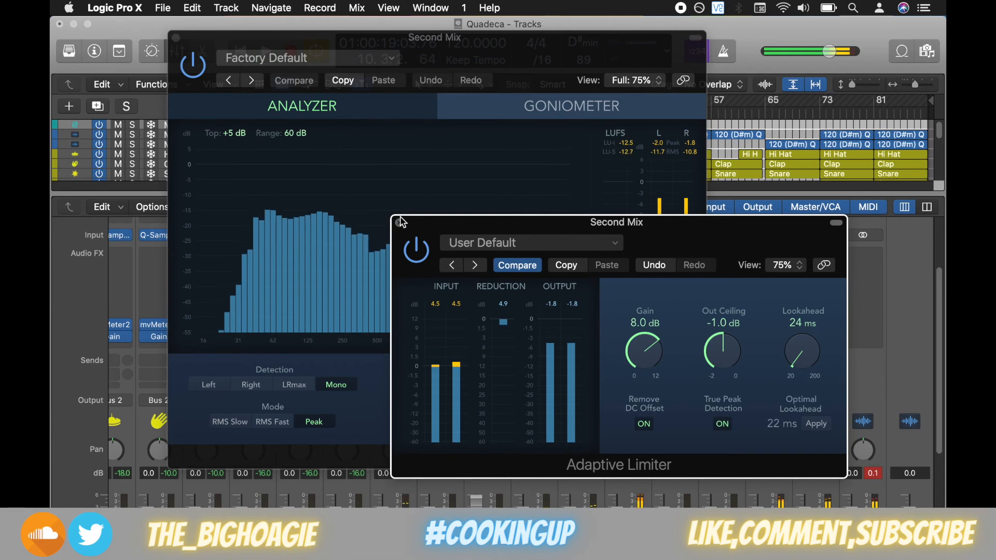
- Close the MultiMeter, apply the optimal 22 ms lookahead in the Adaptive Limiter, and close the limiter's window
left_click(176, 38)
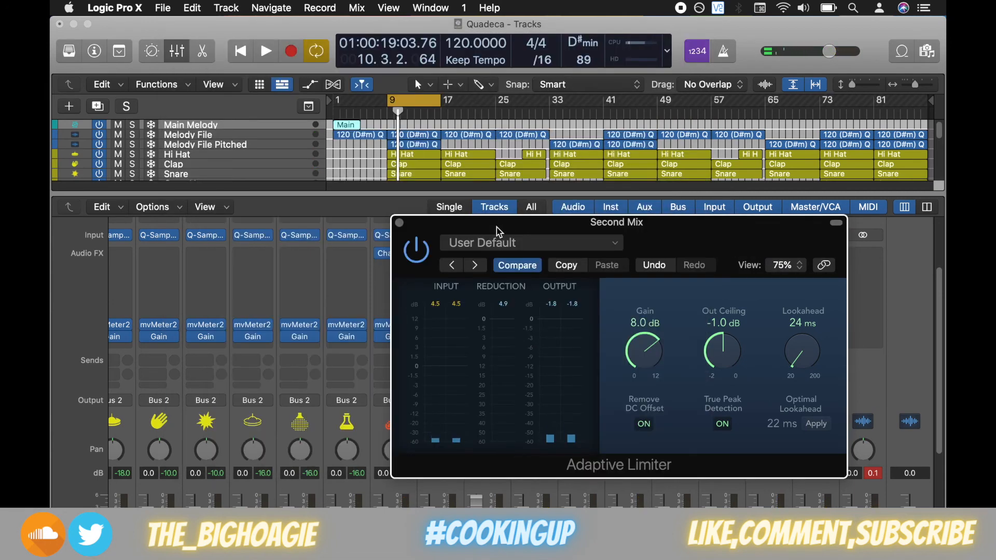
left_click_drag(496, 227, 213, 117)
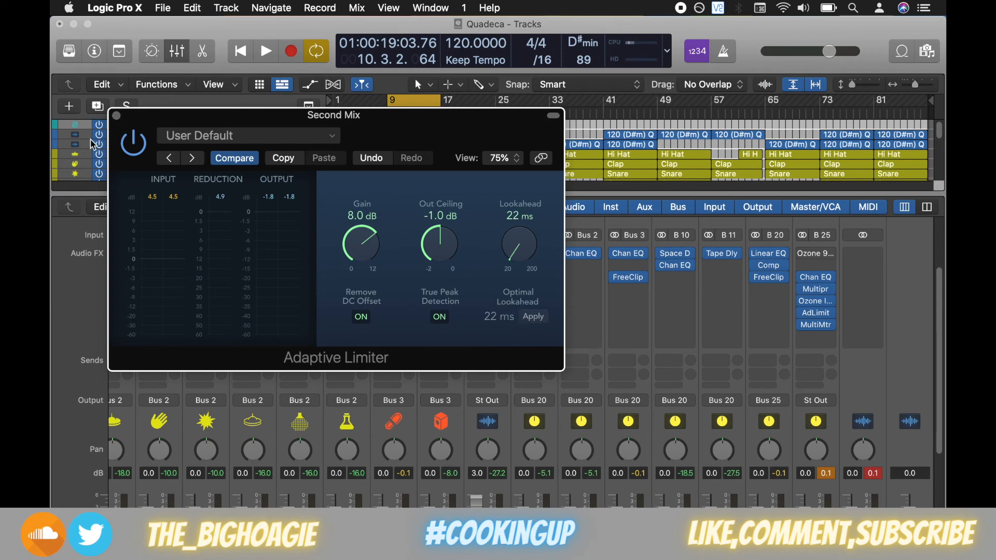
left_click(119, 116)
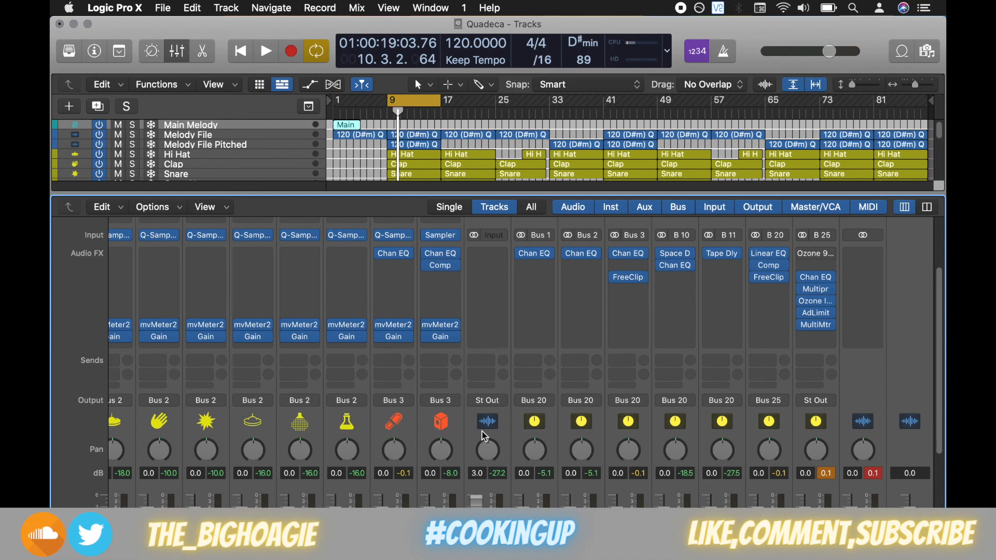
- Hide the mixer to show the full arrangement and return the playhead to the start of the cycle at bar 9
scroll(475, 402, "left", 5)
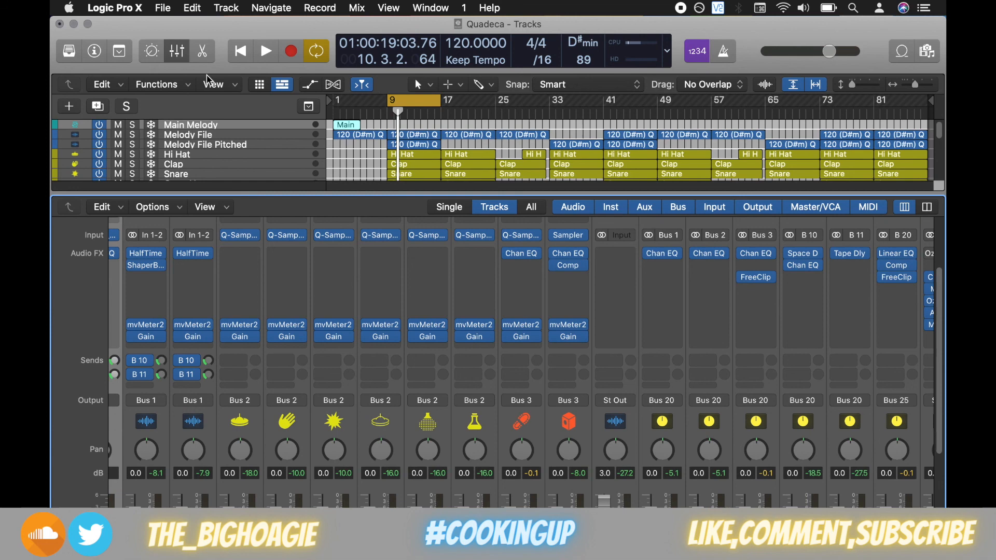
left_click(178, 54)
left_click(247, 51)
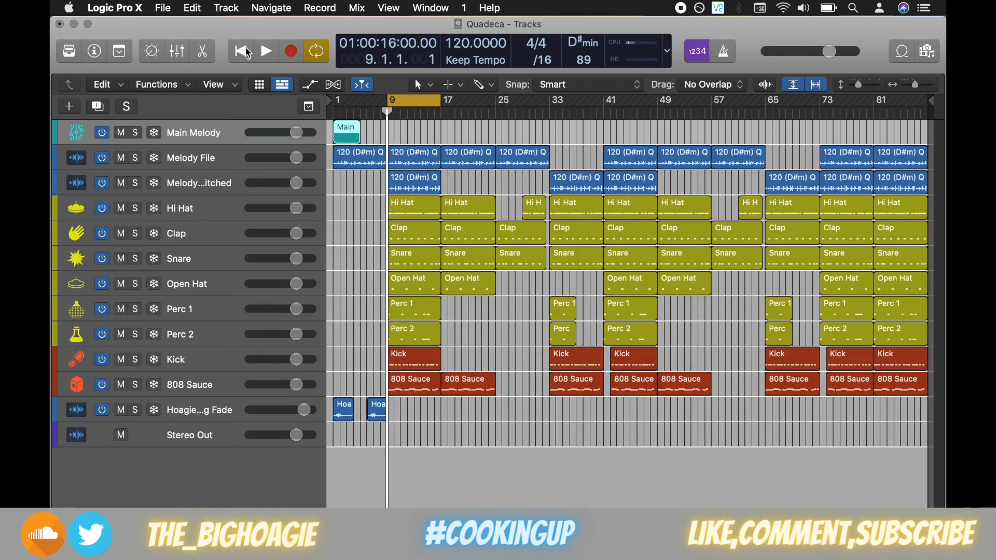